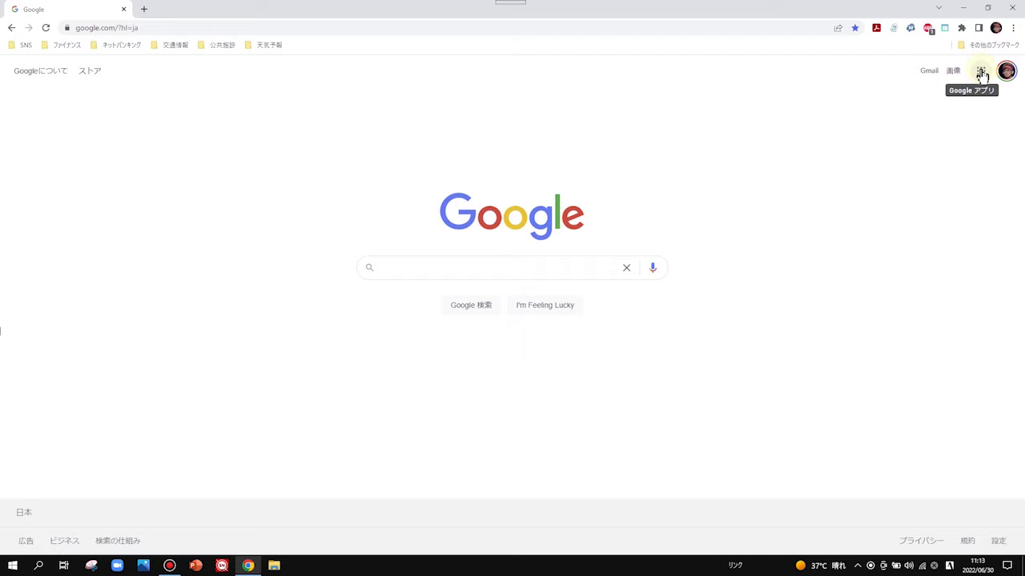
Open Google Translate and dictate the Japanese phrase "皆さんおはようございます" for translation into English.
{"action": "left_click", "coordinate": [981, 73]}
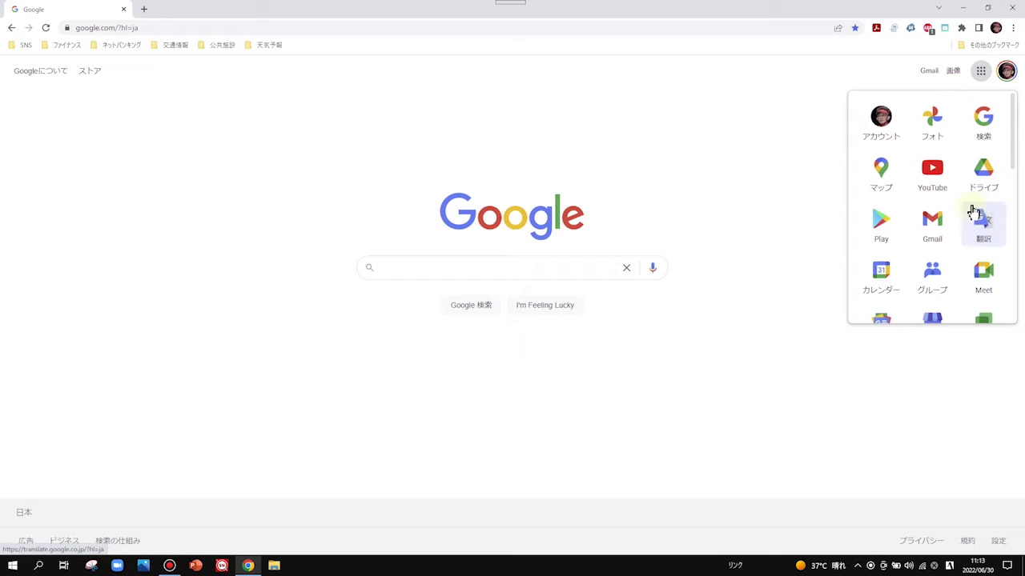
{"action": "left_click", "coordinate": [987, 221]}
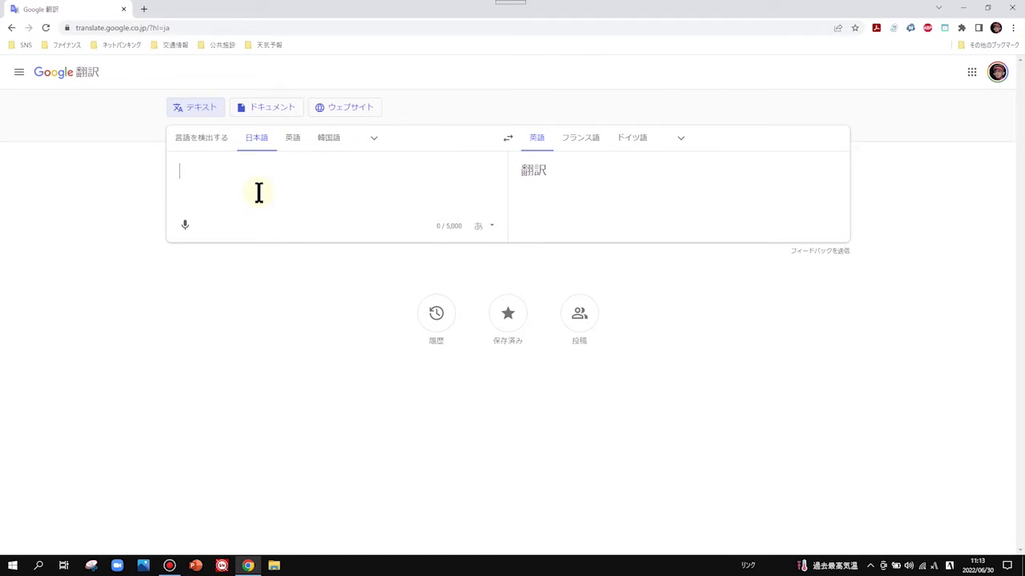
{"action": "left_click", "coordinate": [185, 225]}
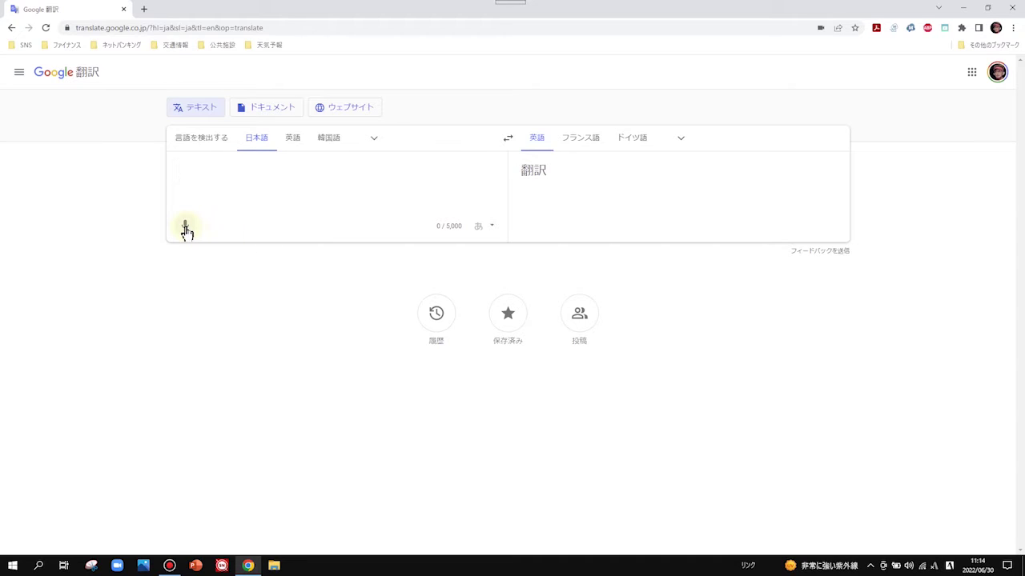
{"action": "left_click", "coordinate": [185, 227]}
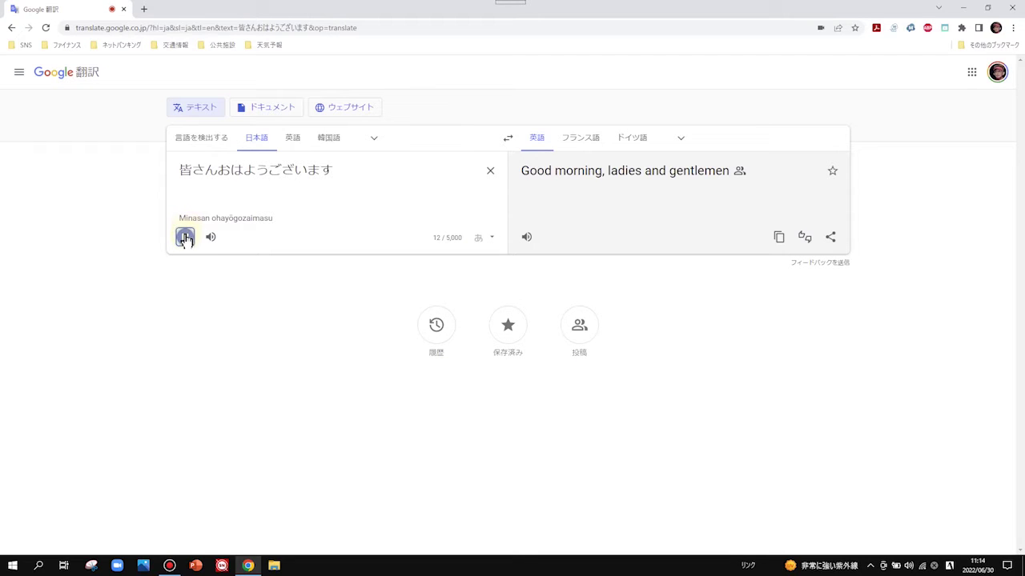
{"action": "left_click", "coordinate": [185, 239]}
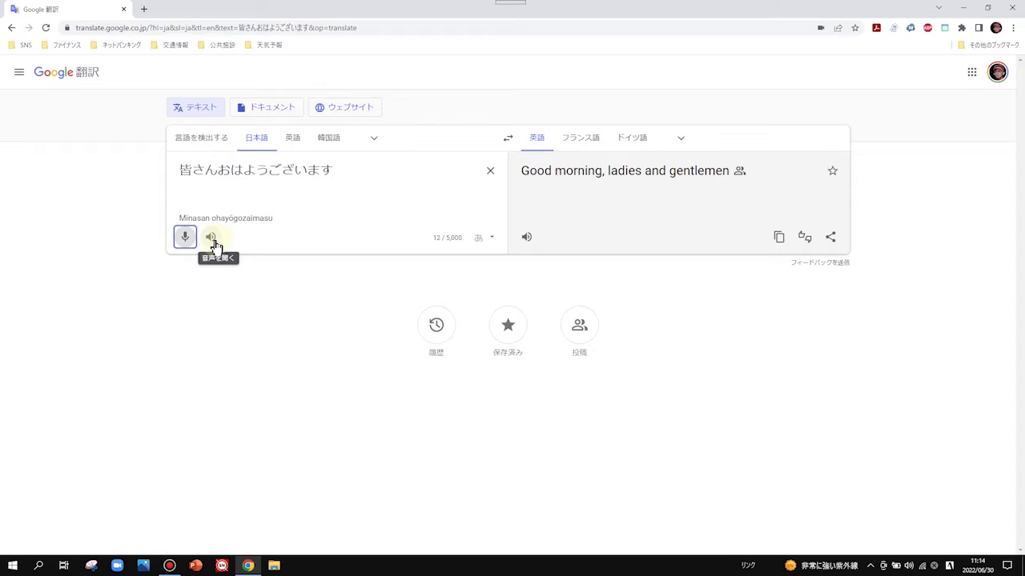
Listen to the pronunciation of the Japanese source phrase and of its English translation.
{"action": "left_click", "coordinate": [214, 242]}
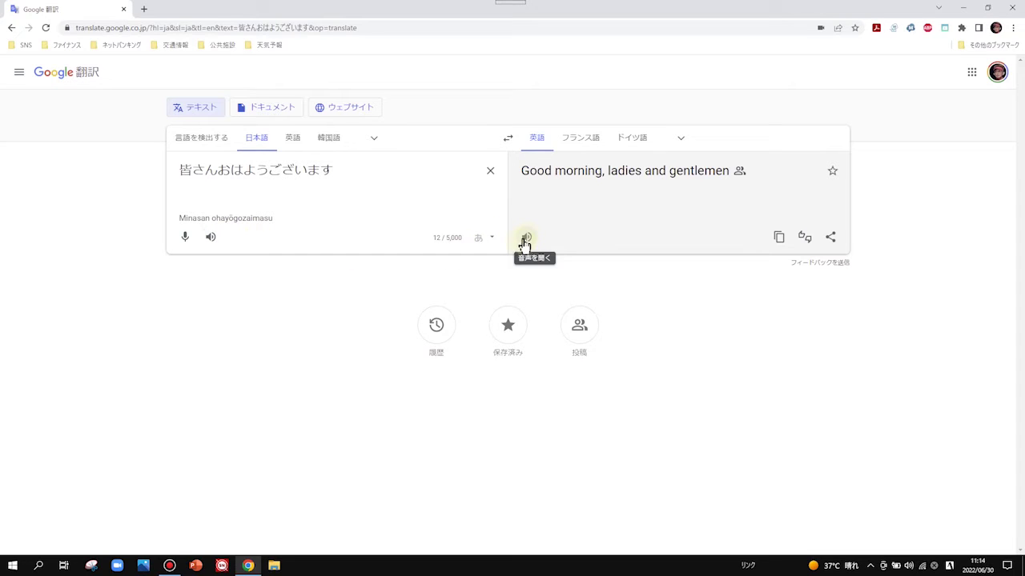
{"action": "left_click", "coordinate": [527, 240]}
Reverse the translation direction to English-to-Japanese and replace the source by dictating "good morning ladies and gentlemen", playing it back.
{"action": "left_click", "coordinate": [506, 138]}
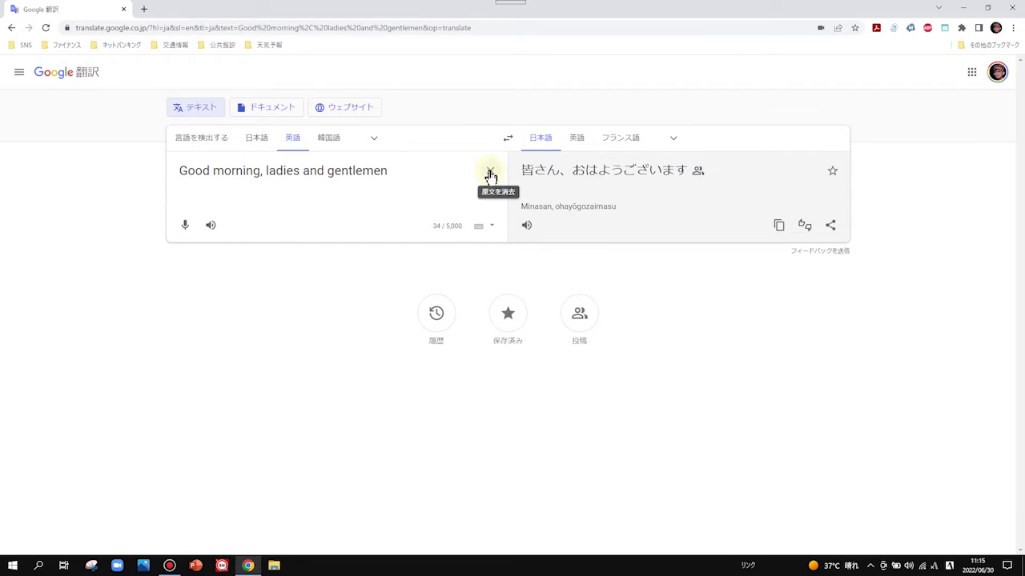
{"action": "left_click", "coordinate": [490, 173]}
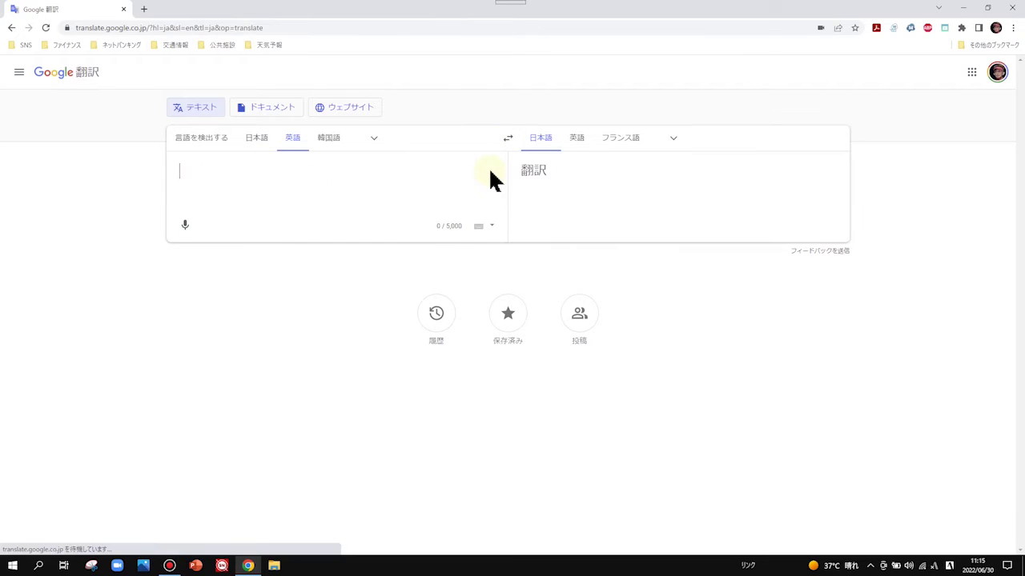
{"action": "left_click", "coordinate": [187, 226]}
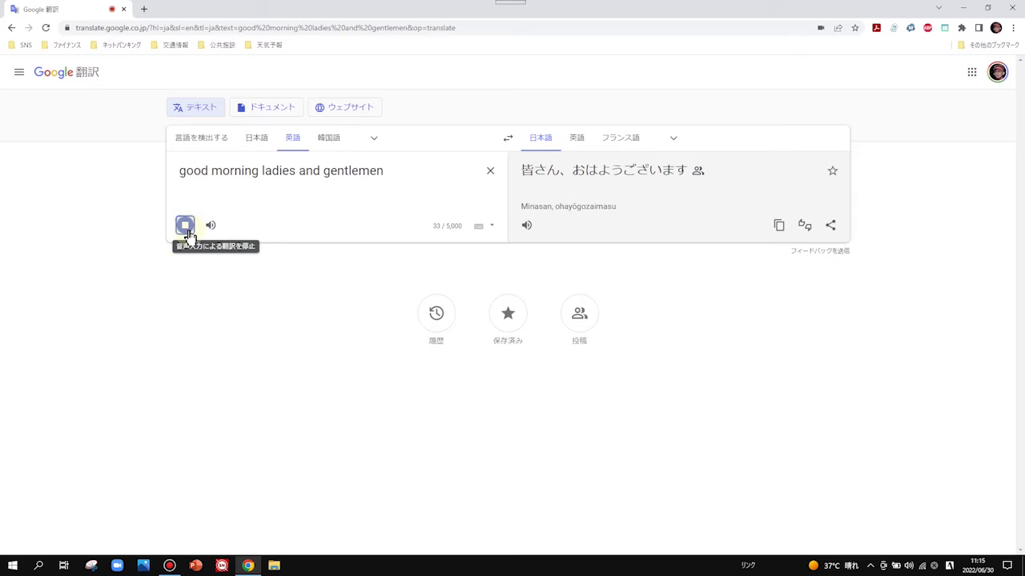
{"action": "left_click", "coordinate": [186, 230]}
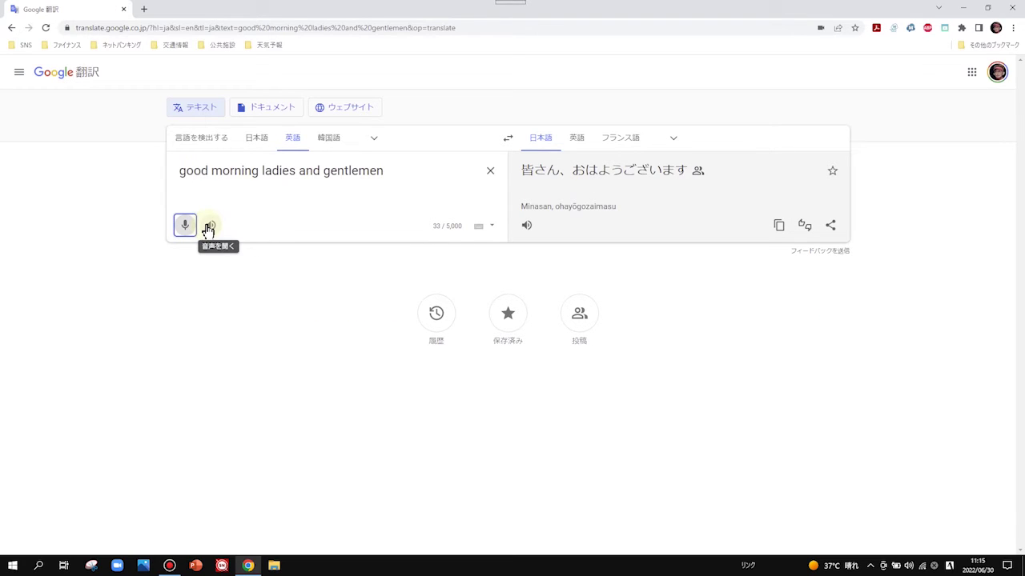
{"action": "left_click", "coordinate": [208, 228]}
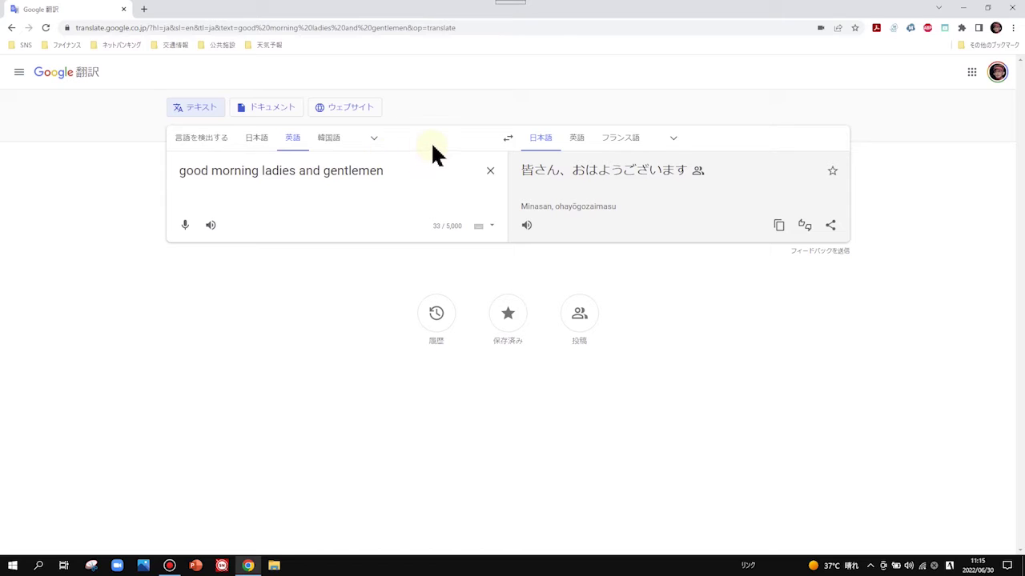
Swap the source language back to Japanese with an empty text box and set the target language to Ukrainian (ウクライナ語).
{"action": "left_click", "coordinate": [503, 140]}
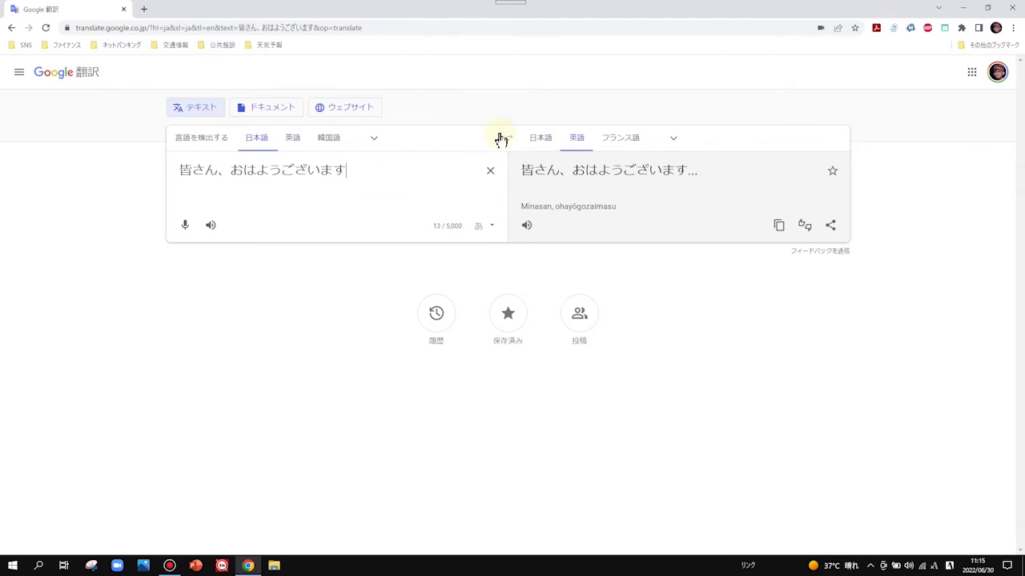
{"action": "left_click", "coordinate": [490, 174]}
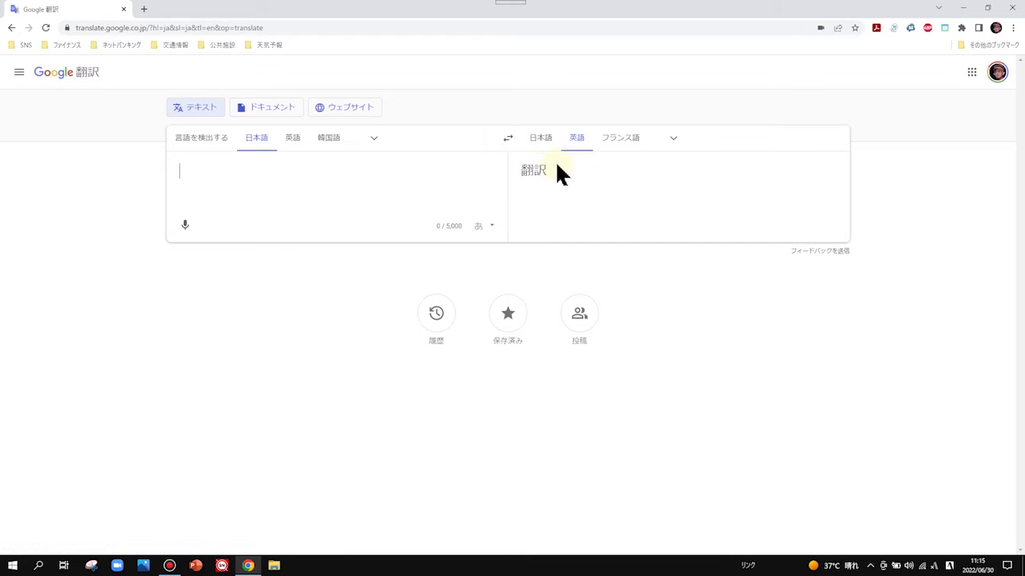
{"action": "left_click", "coordinate": [676, 141]}
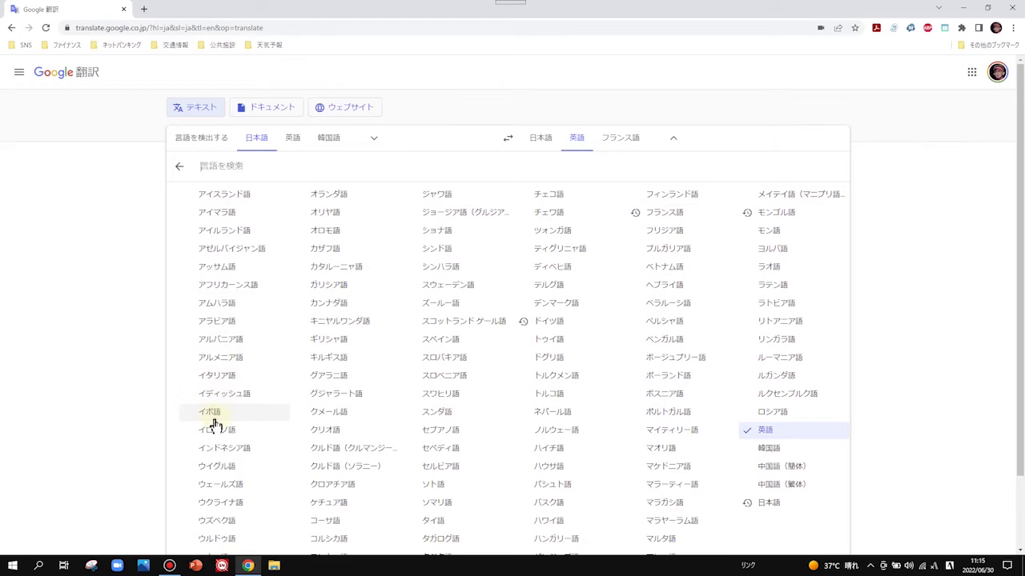
{"action": "left_click", "coordinate": [220, 506]}
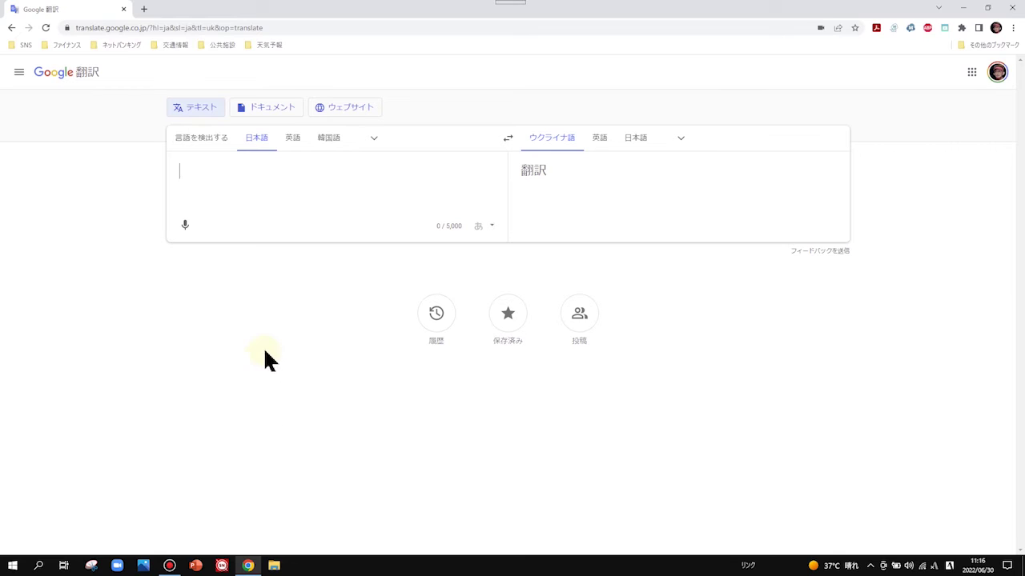
Dictate "皆さんおはようございます" as the Japanese source and listen to its Ukrainian translation.
{"action": "left_click", "coordinate": [185, 226]}
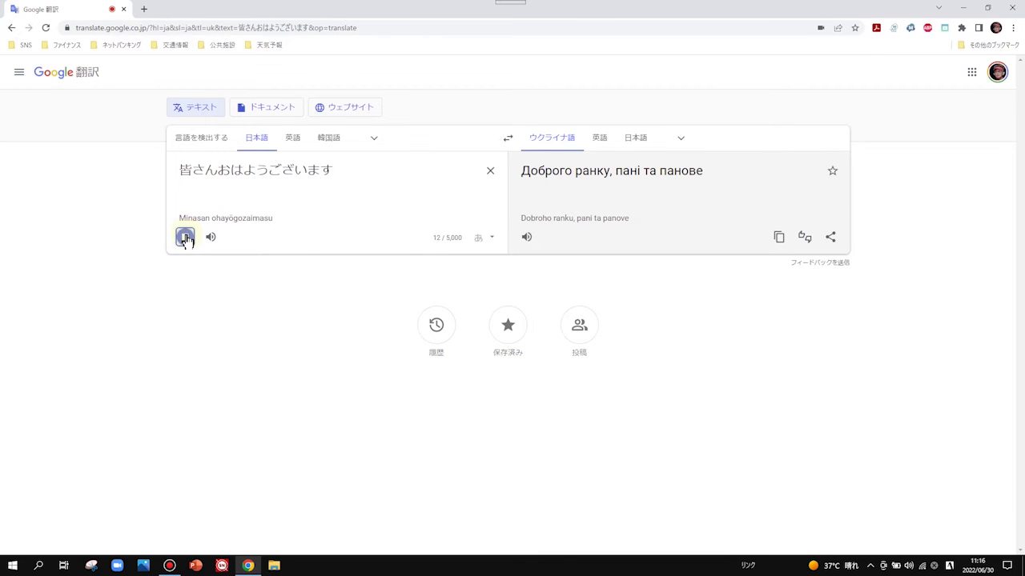
{"action": "left_click", "coordinate": [186, 237]}
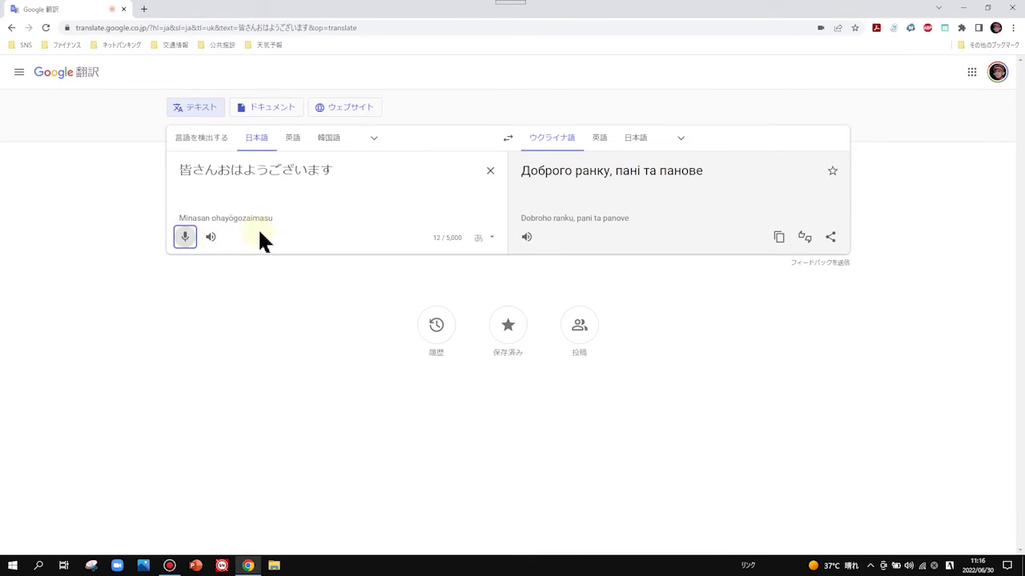
{"action": "left_click", "coordinate": [526, 238]}
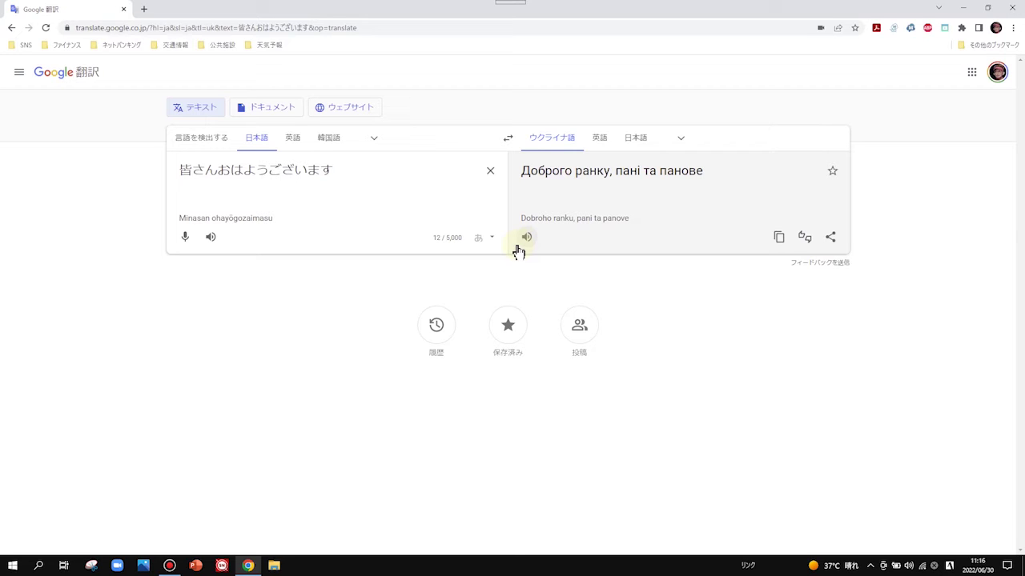
Replace the source by dictating "日本の夏は非常に暑いですけどいかがお過ごしでしょうか" and listen to the Ukrainian translation.
{"action": "left_click", "coordinate": [492, 181]}
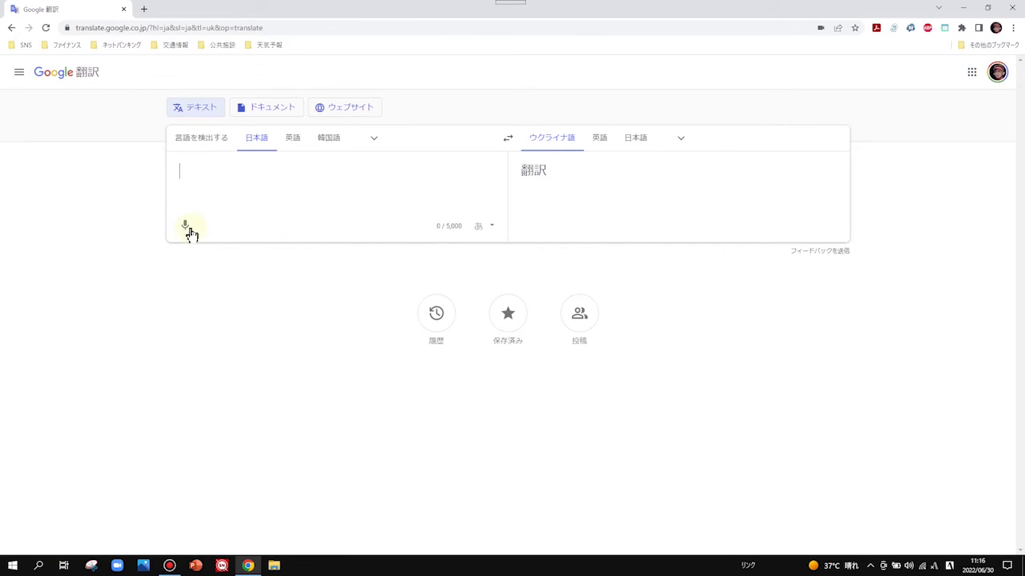
{"action": "left_click", "coordinate": [185, 228]}
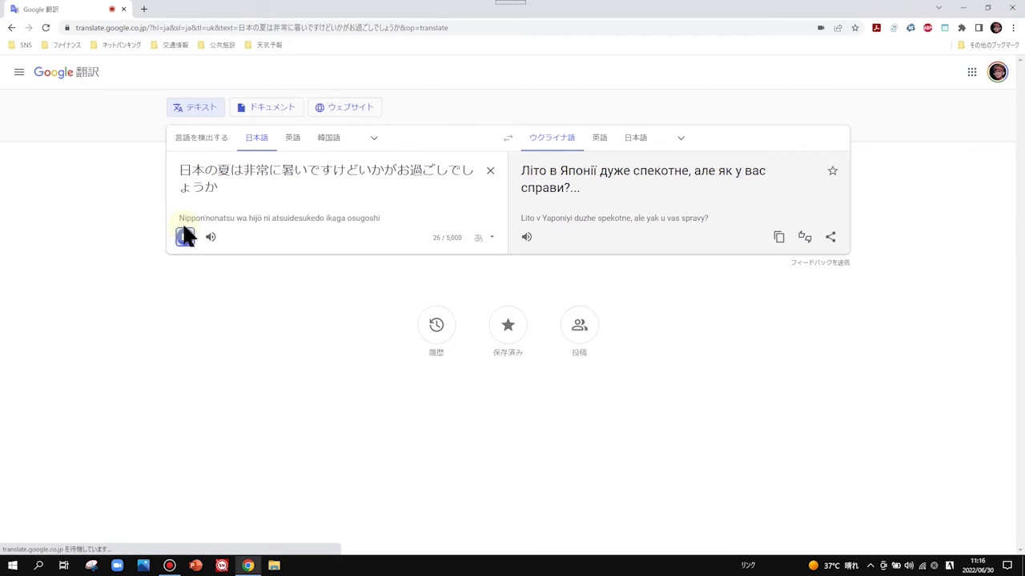
{"action": "left_click", "coordinate": [185, 235]}
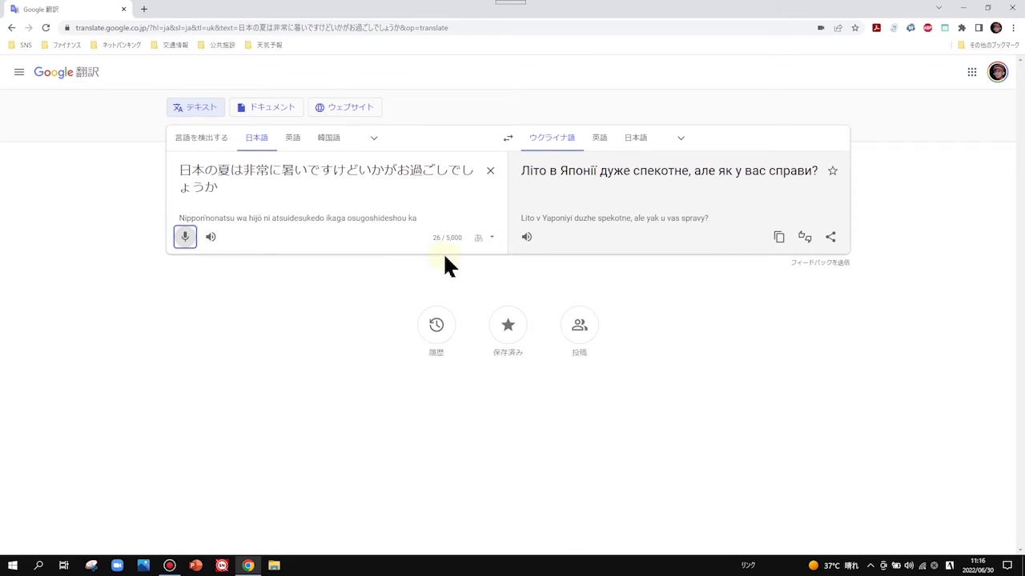
{"action": "left_click", "coordinate": [524, 242]}
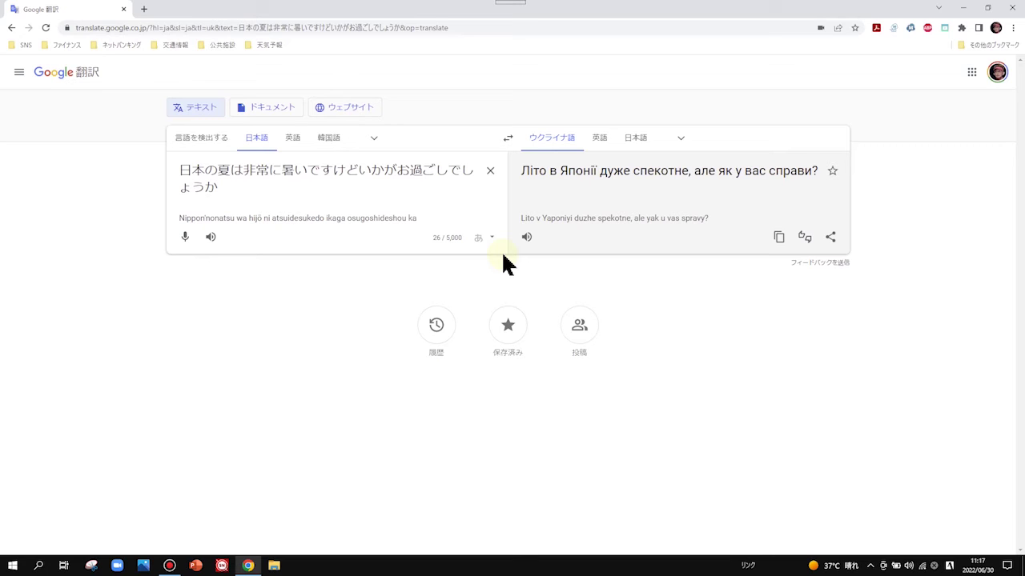
Change the target language to Simplified Chinese (中国語(簡体)) and listen to the translation.
{"action": "left_click", "coordinate": [681, 139]}
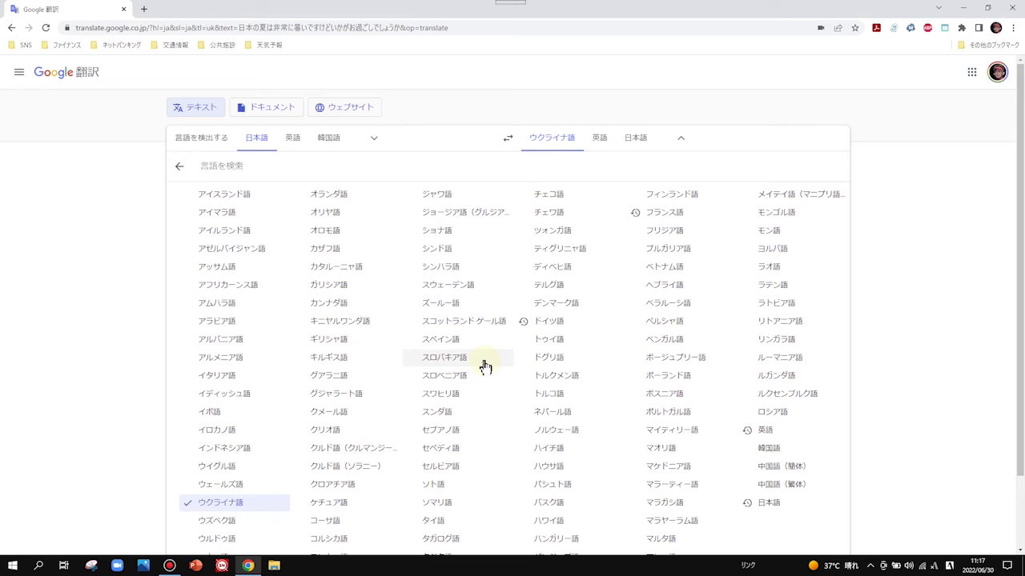
{"action": "left_click", "coordinate": [761, 471]}
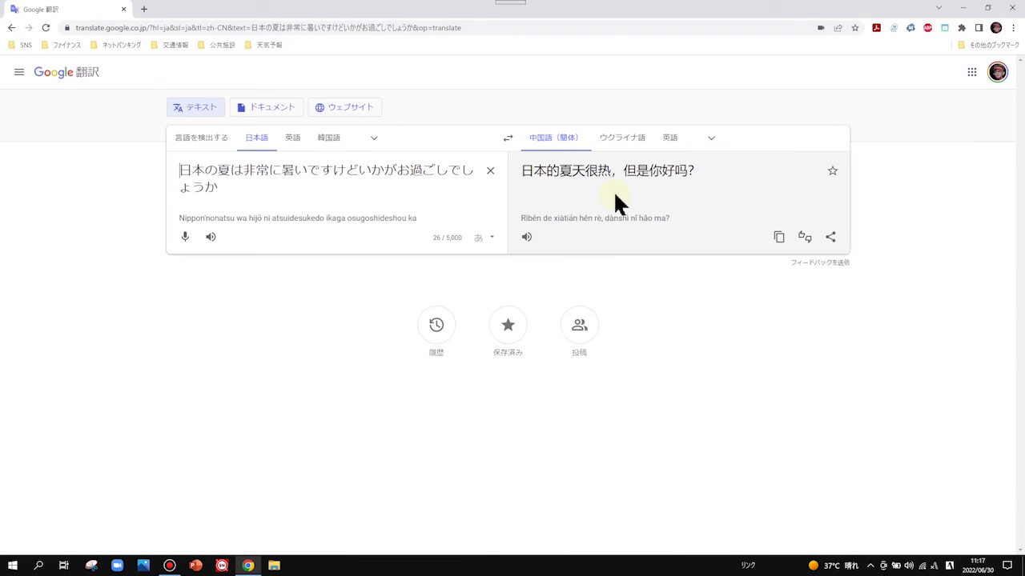
{"action": "left_click", "coordinate": [528, 238]}
Change the target language to Traditional Chinese (中国語(繁体)) and listen to the translation.
{"action": "left_click", "coordinate": [710, 140]}
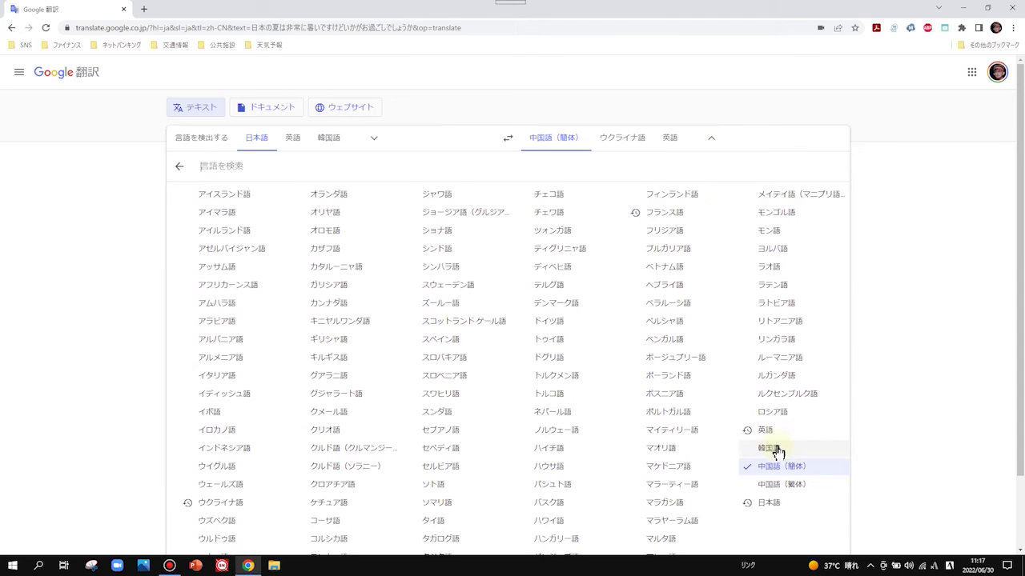
{"action": "left_click", "coordinate": [782, 484]}
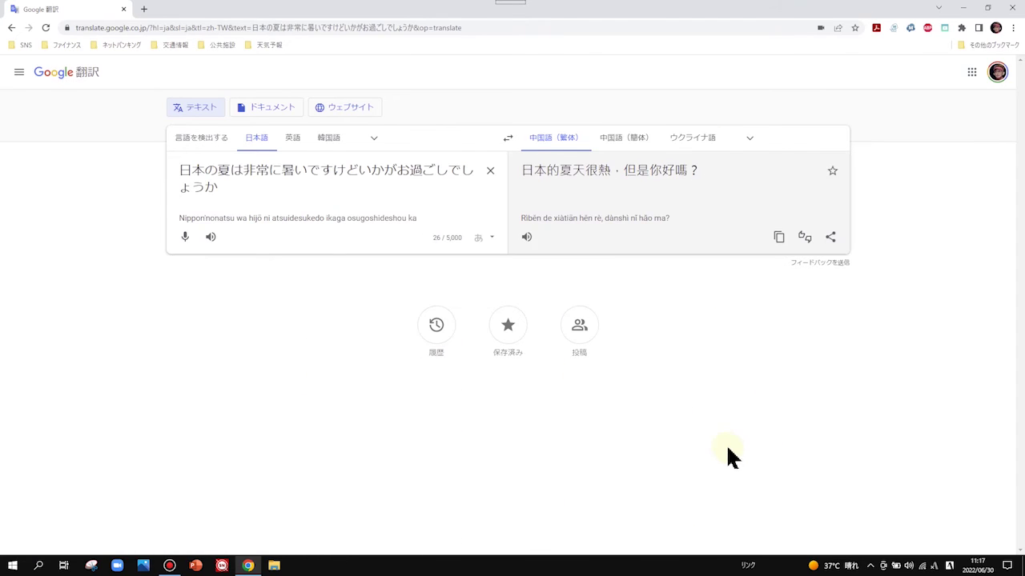
{"action": "left_click", "coordinate": [527, 238]}
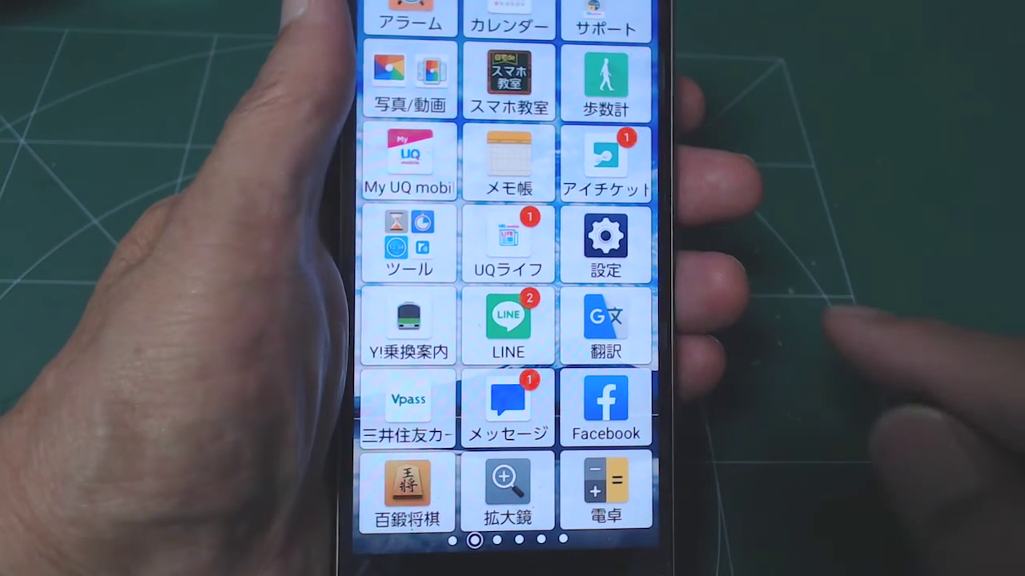
Switch to the phone's Google Translate app and dictate "おはようございます。" for Japanese-to-English translation.
{"action": "left_click", "coordinate": [606, 320]}
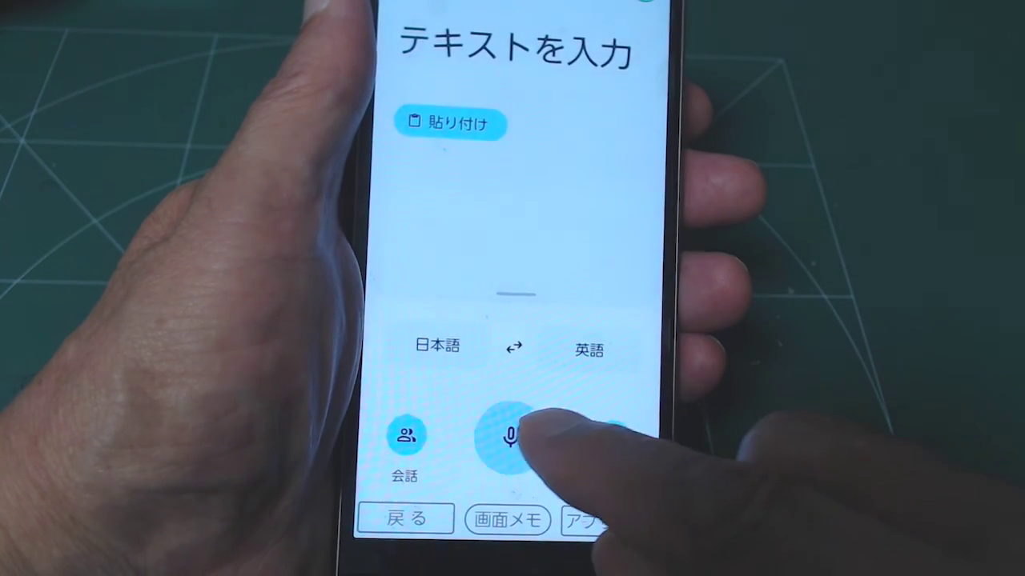
{"action": "left_click", "coordinate": [512, 436]}
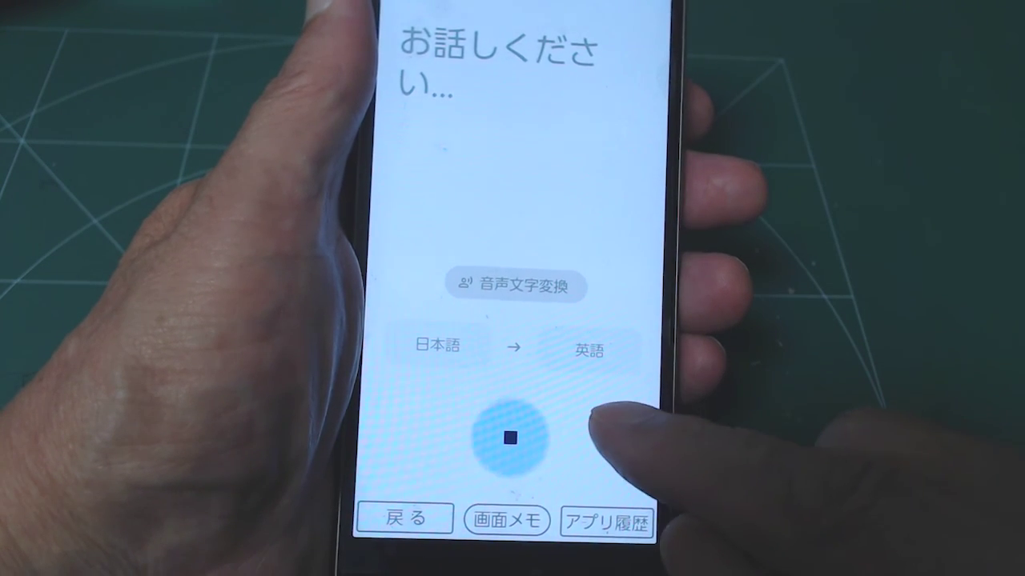
{"action": "left_click", "coordinate": [510, 437]}
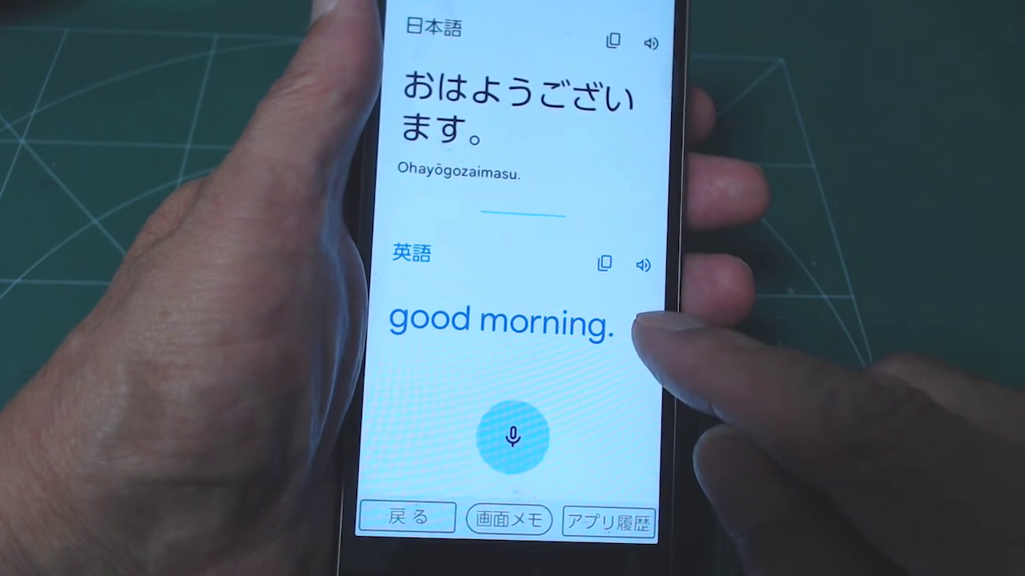
Listen to the English translation and the original Japanese greeting on the phone.
{"action": "left_click", "coordinate": [643, 264]}
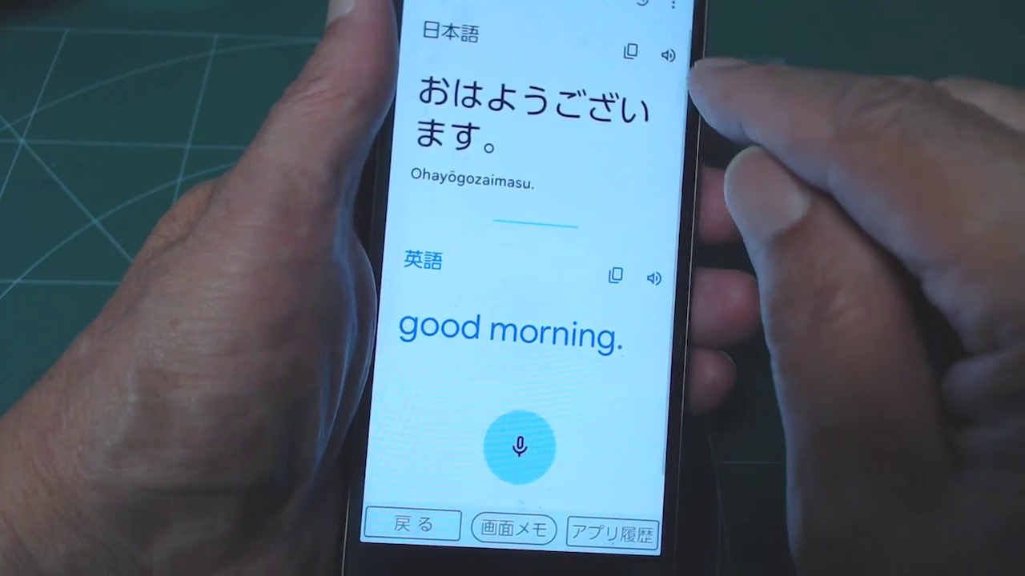
{"action": "left_click", "coordinate": [659, 46]}
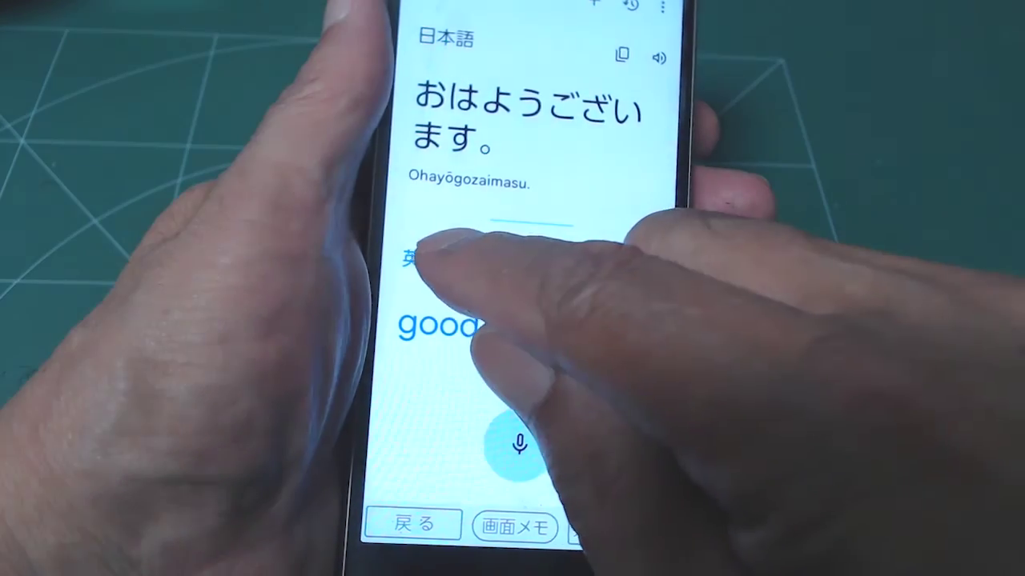
Change the target language of the greeting's translation on the phone to Mongolian (モンゴル語).
{"action": "left_click", "coordinate": [410, 256]}
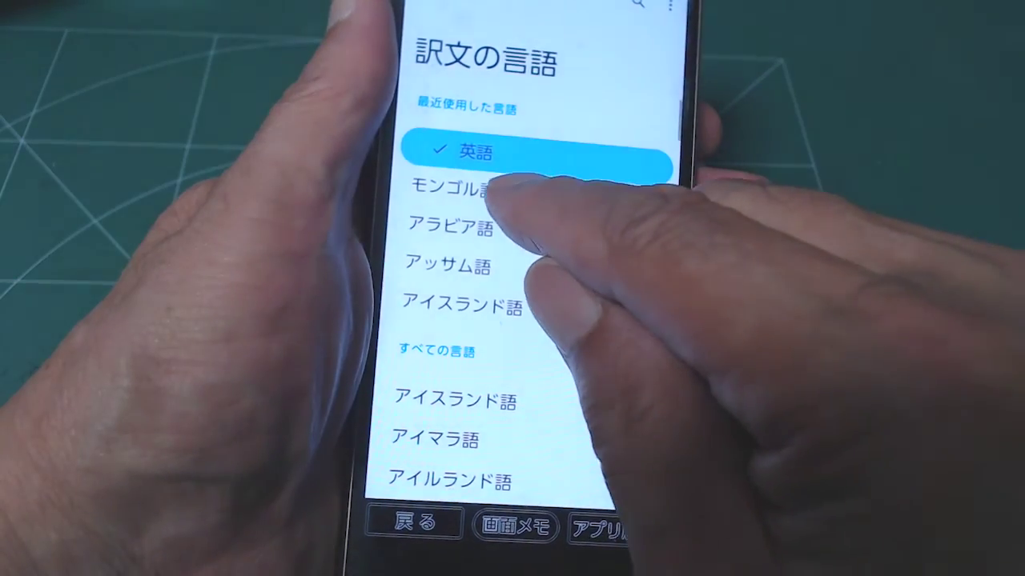
{"action": "left_click", "coordinate": [498, 157]}
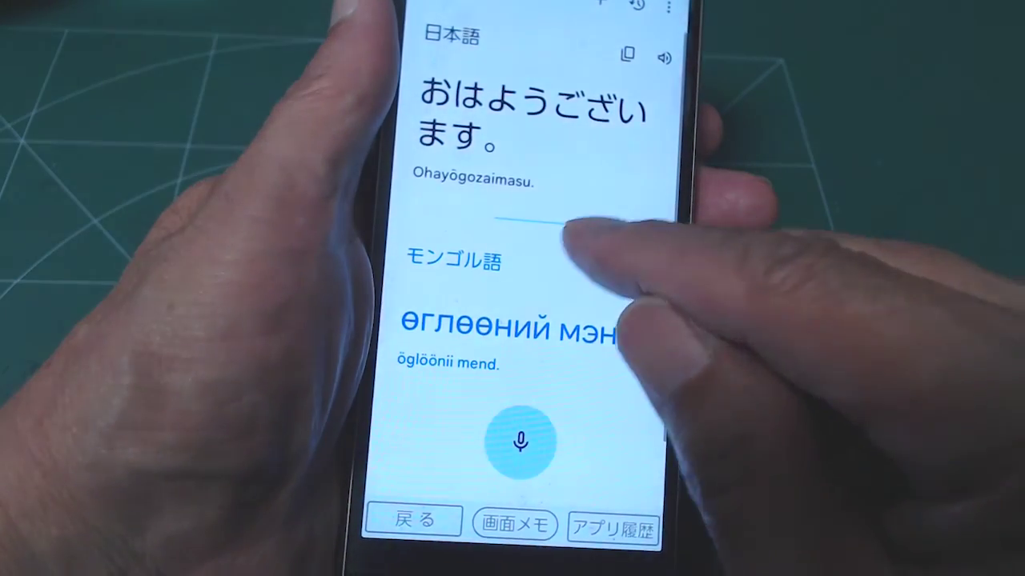